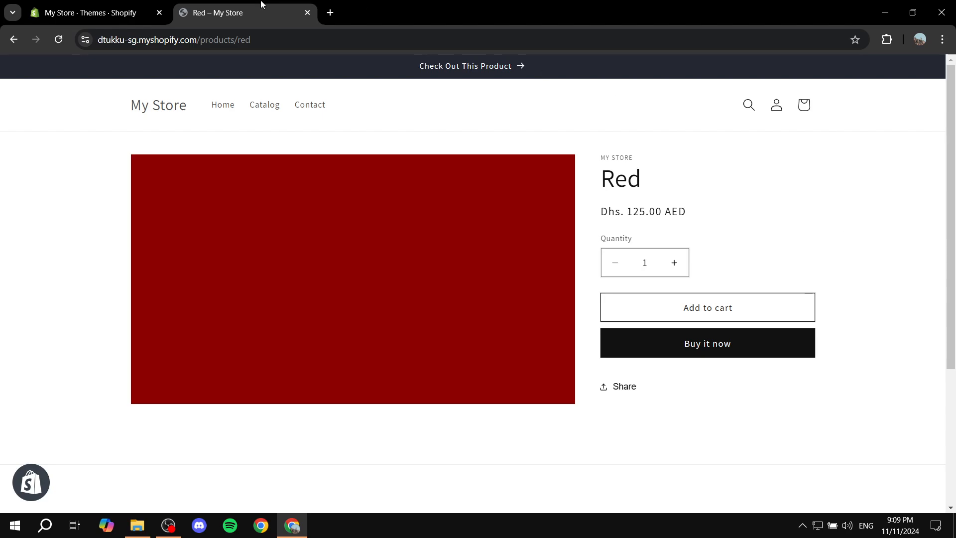
- Open the Shopify App Store from the store admin and search it for "date picker"
left_click(307, 12)
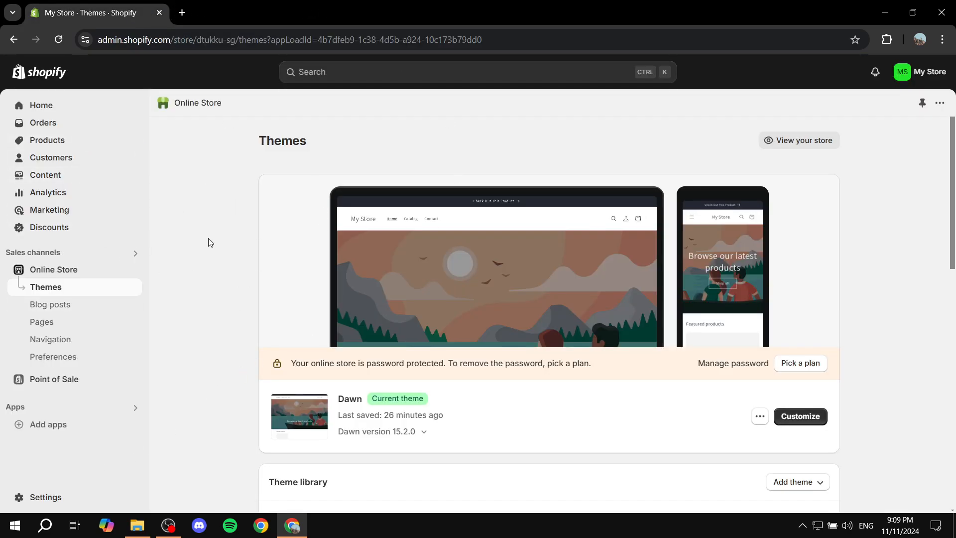
left_click(57, 424)
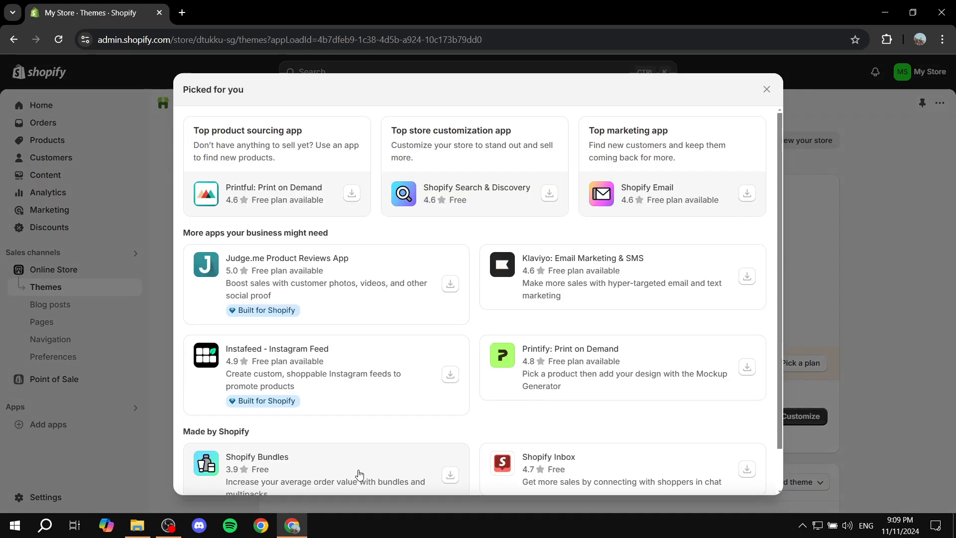
scroll(354, 448, "down", 1)
left_click(369, 481)
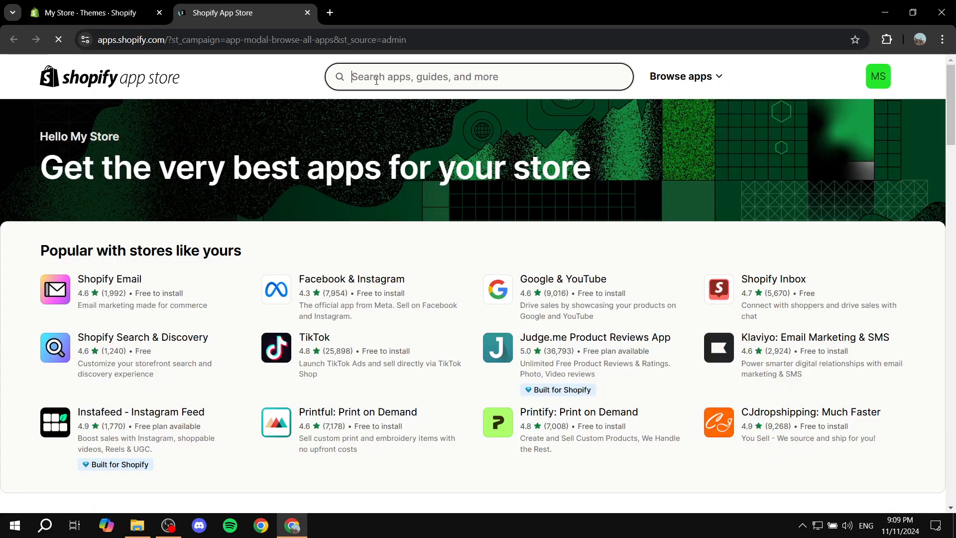
left_click(381, 110)
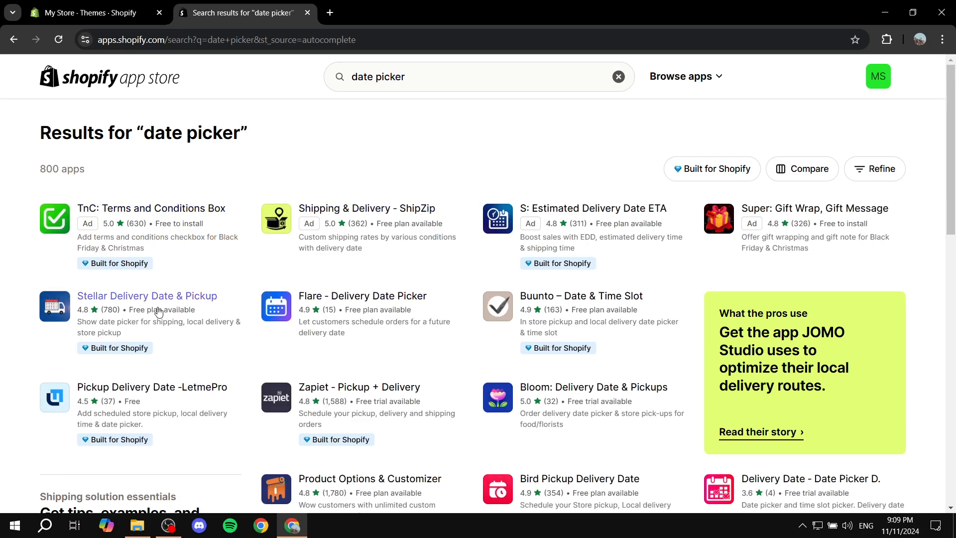
- Review the Stellar Delivery Date & Pickup app's pricing and install it on the store, closing the leftover browser tabs
left_click(126, 302)
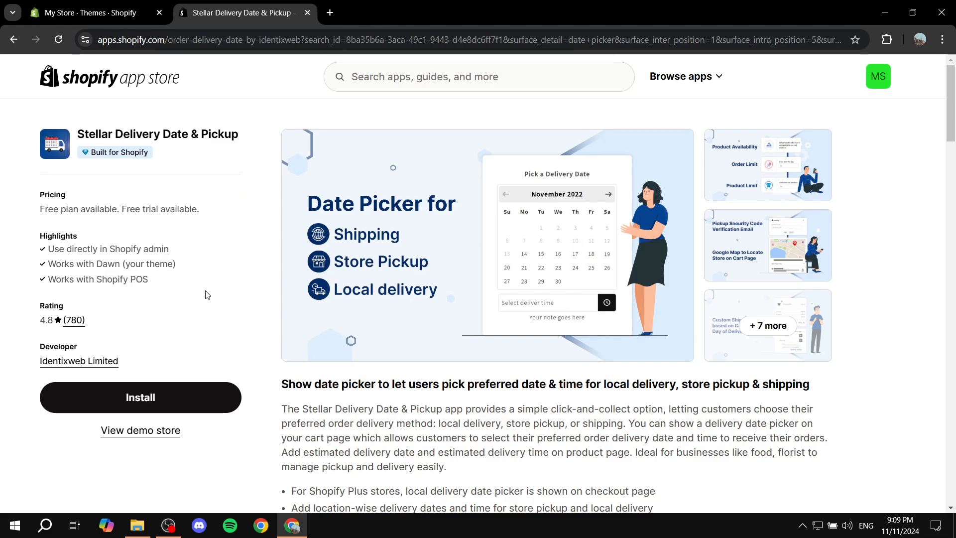
scroll(206, 296, "down", 15)
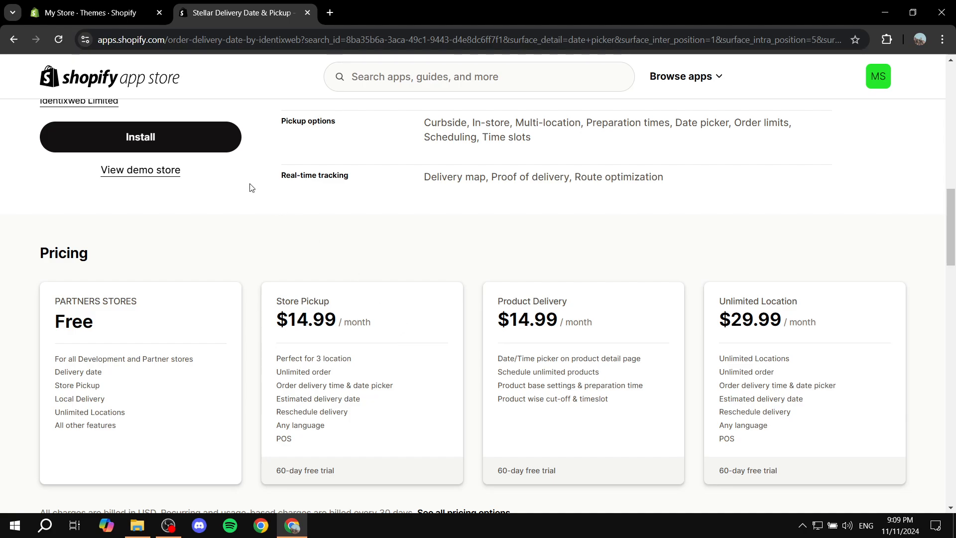
left_click(190, 126)
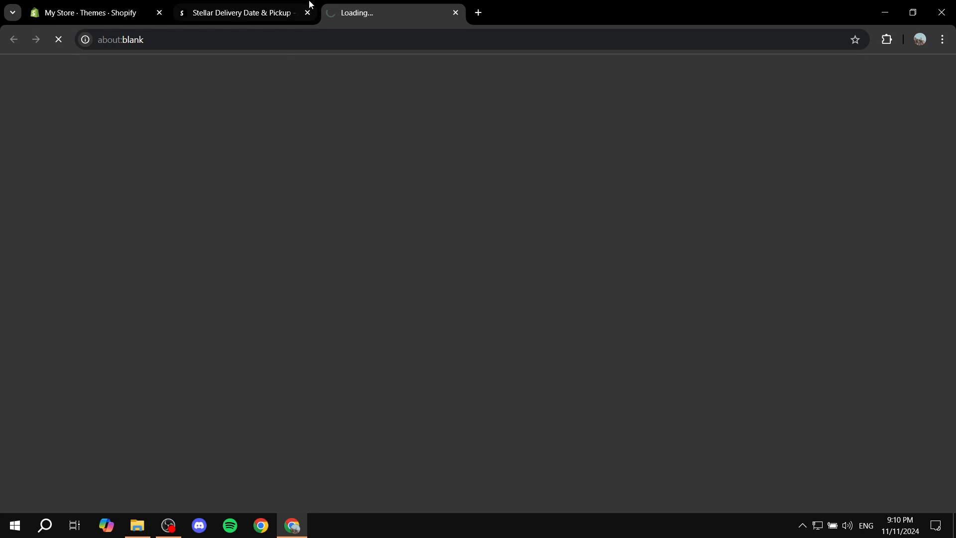
left_click(266, 5)
left_click(377, 4)
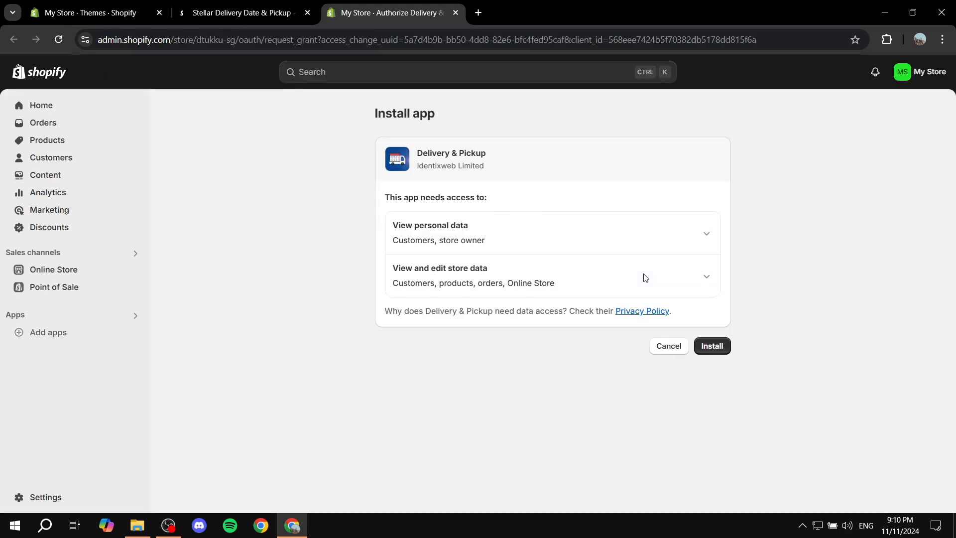
left_click(724, 352)
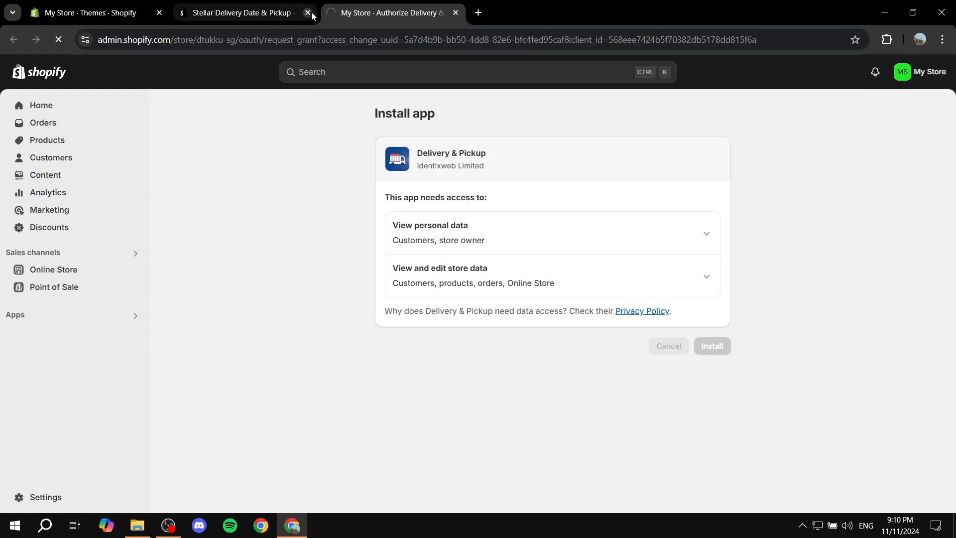
left_click(159, 13)
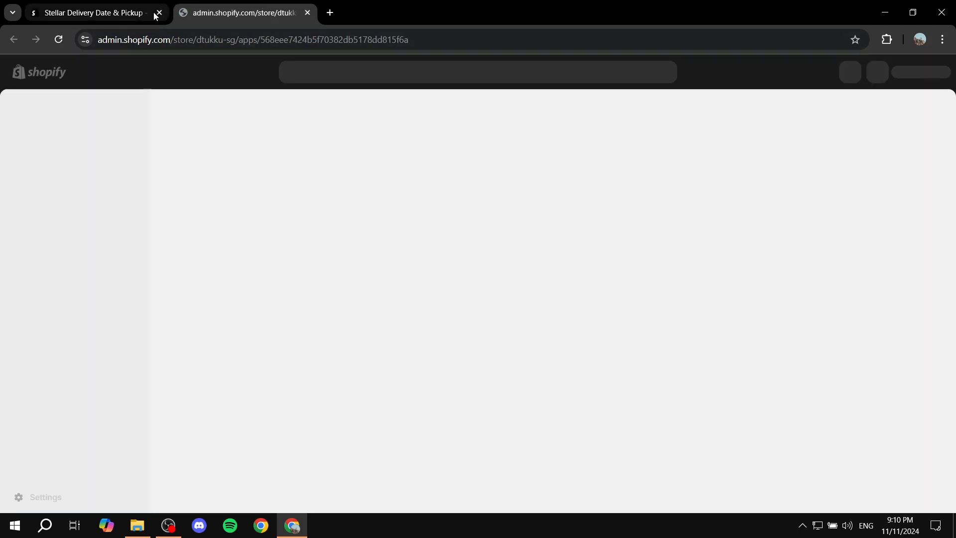
left_click(155, 16)
left_click(159, 12)
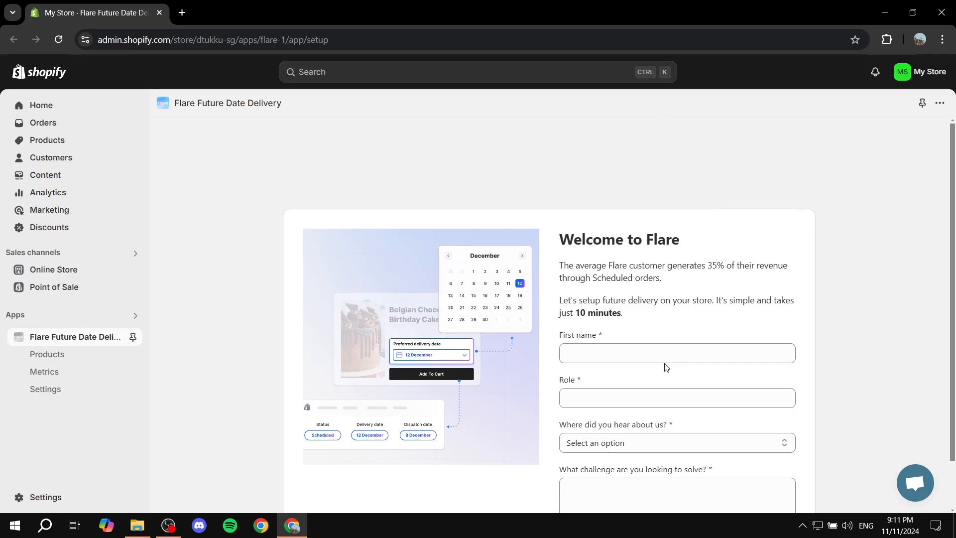
- Add Flare's Delivery Date Picker block to the product page and place it directly below the Buy buttons block
scroll(629, 284, "down", 2)
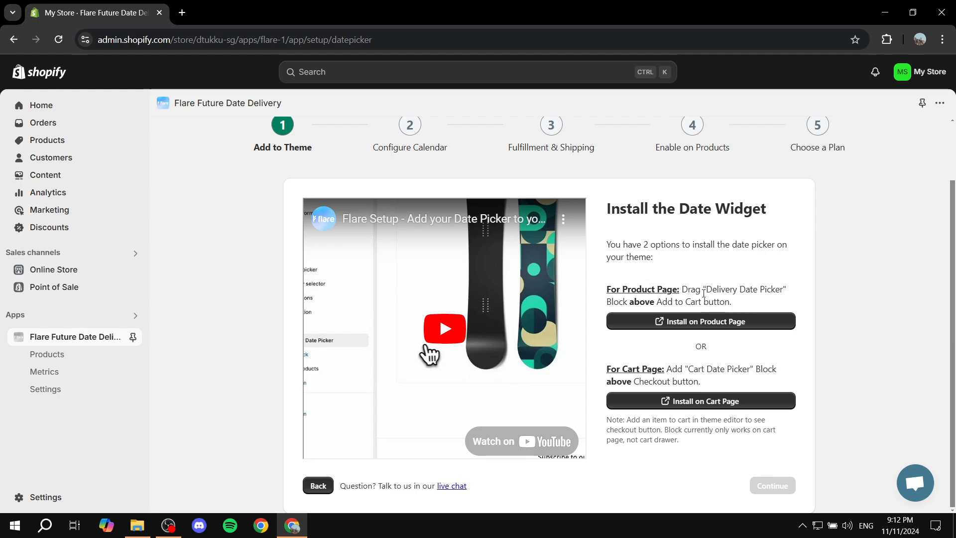
left_click_drag(711, 287, 797, 295)
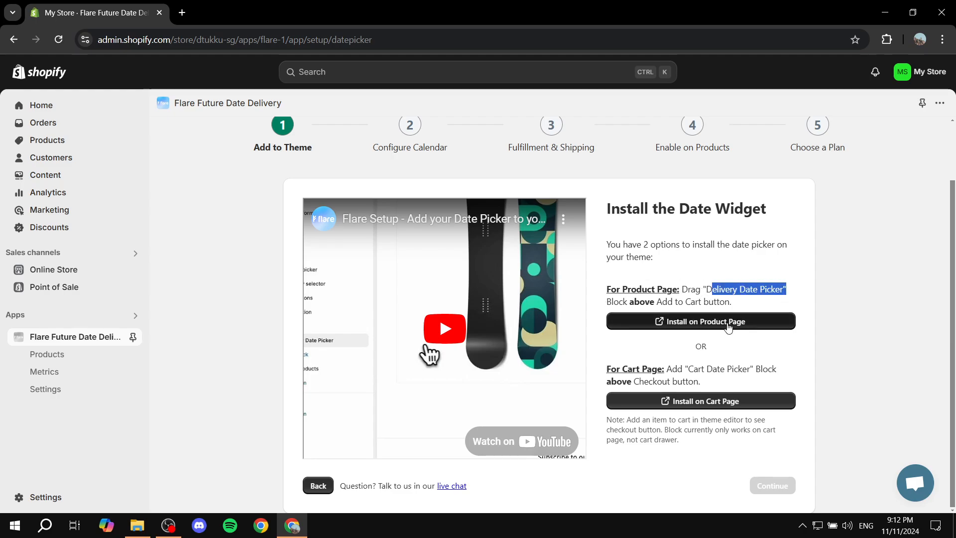
left_click(727, 325)
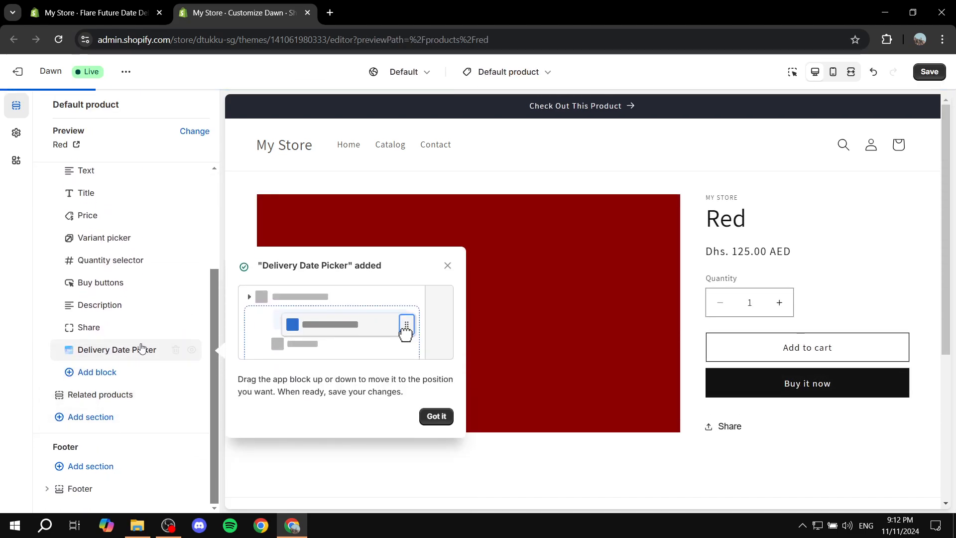
left_click(436, 415)
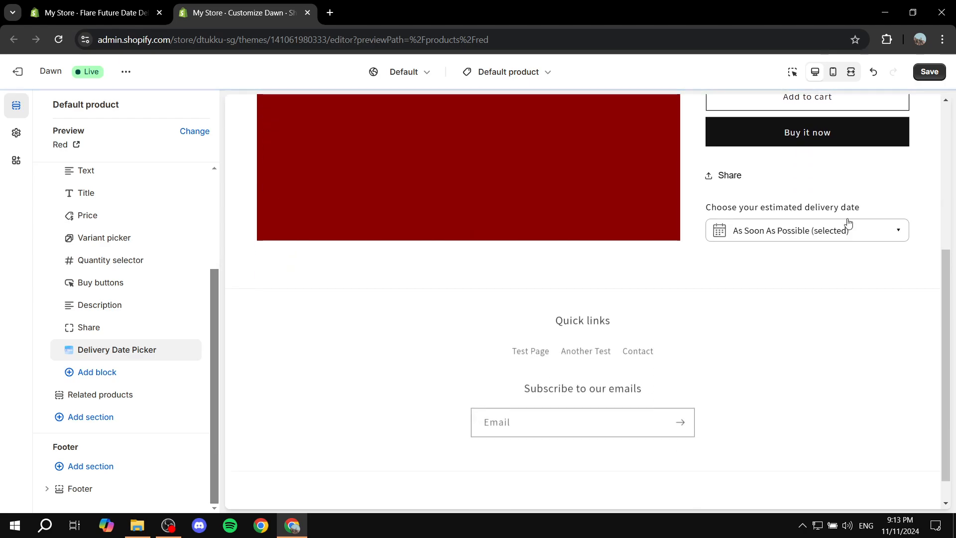
scroll(378, 348, "up", 4)
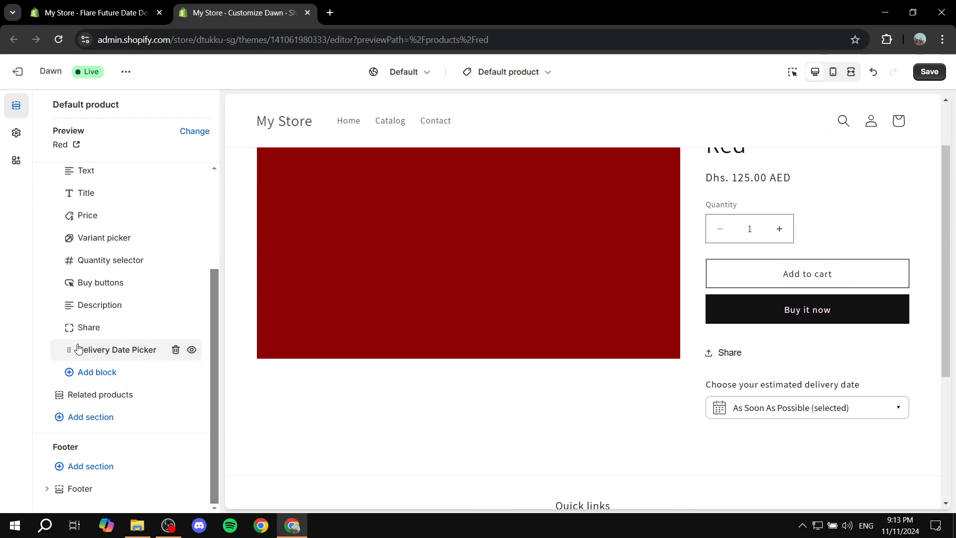
left_click_drag(70, 351, 70, 306)
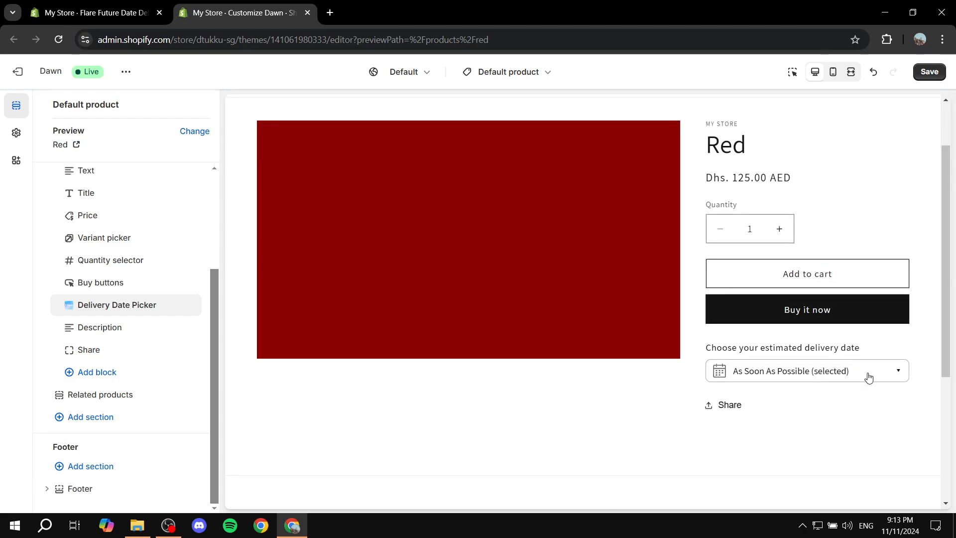
- Try the delivery date calendar in the product preview, save the theme and return to the Flare setup
left_click(866, 374)
left_click(852, 454)
left_click(812, 378)
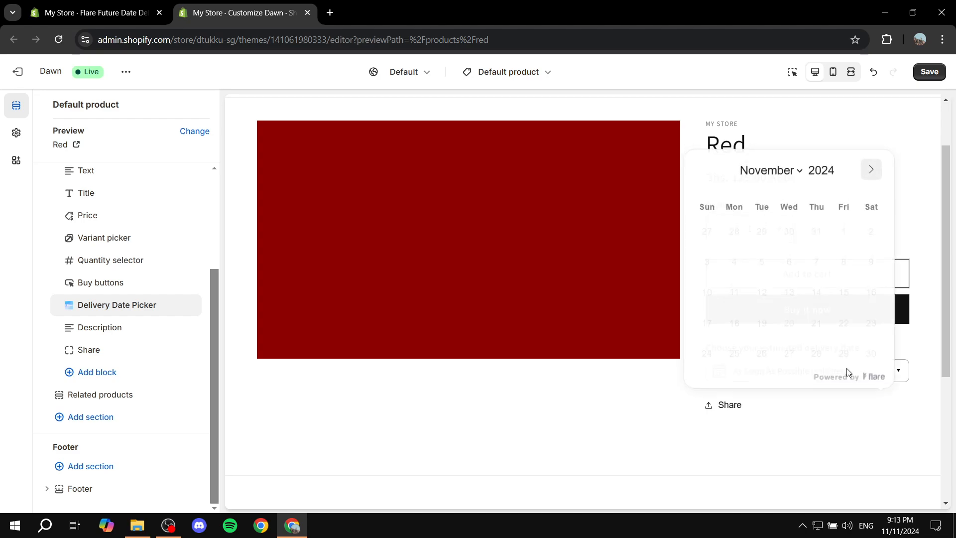
left_click(807, 436)
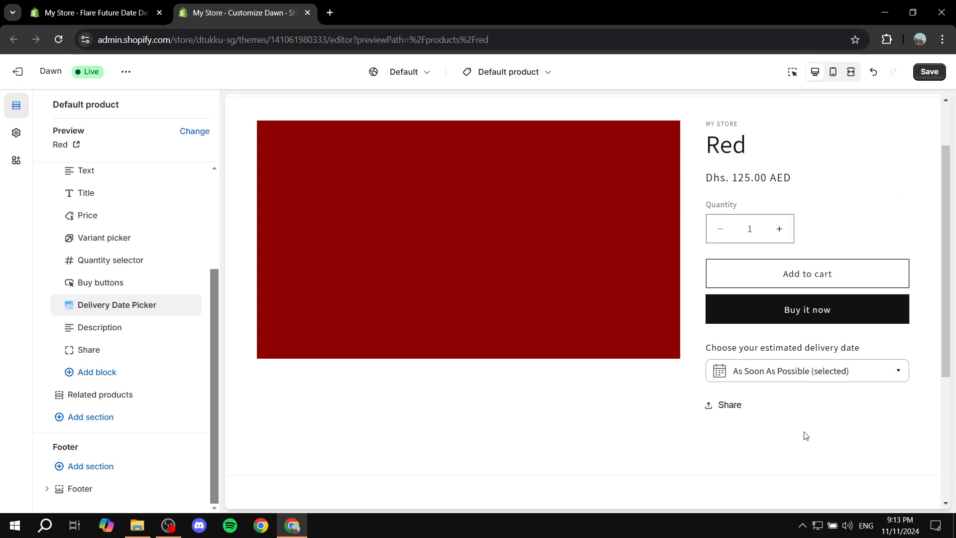
left_click(929, 78)
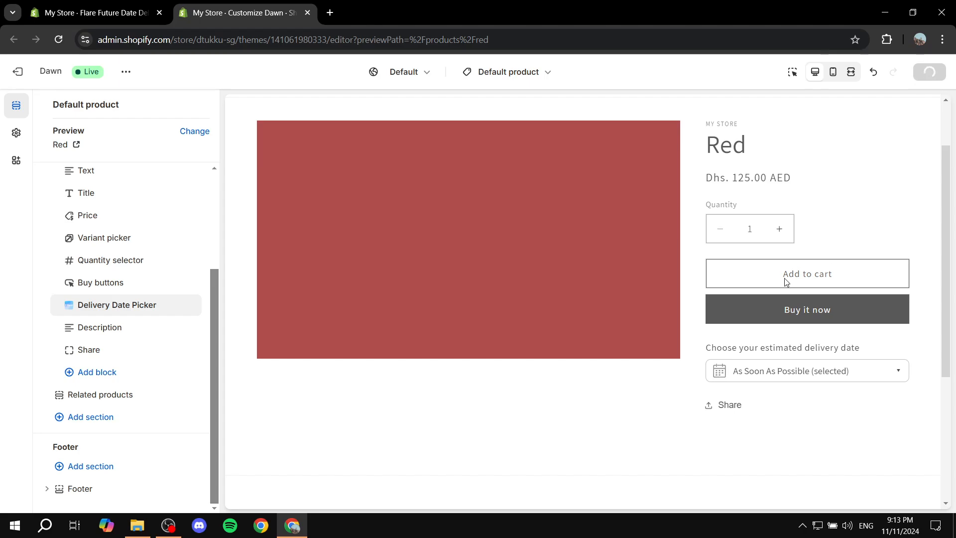
left_click(309, 13)
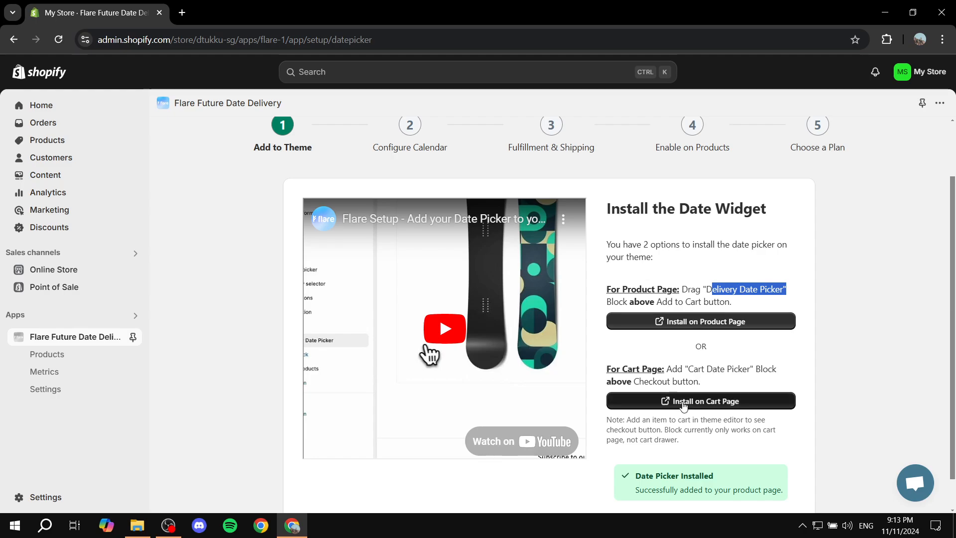
- Add Flare's Cart Date Picker block to the cart page, save the theme and continue to the calendar configuration
scroll(617, 326, "down", 1)
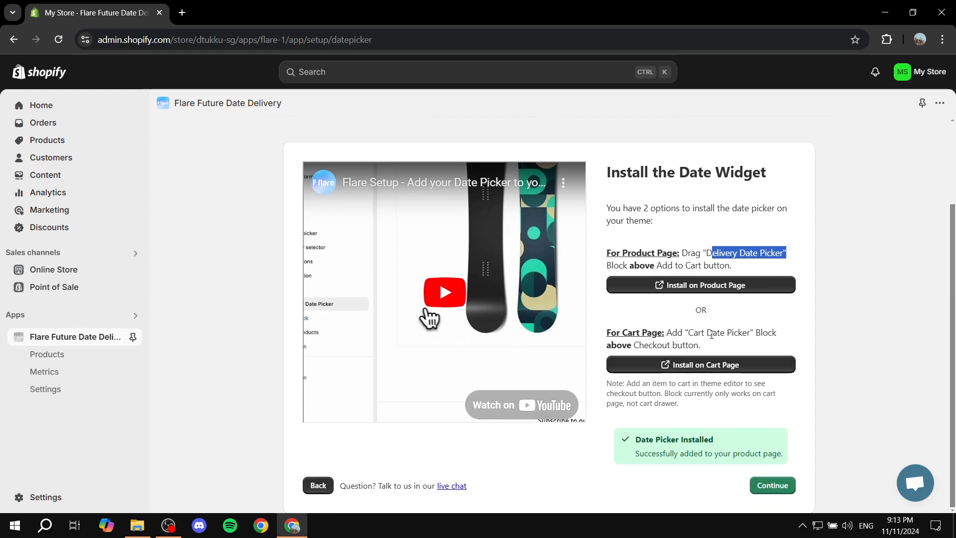
left_click(724, 365)
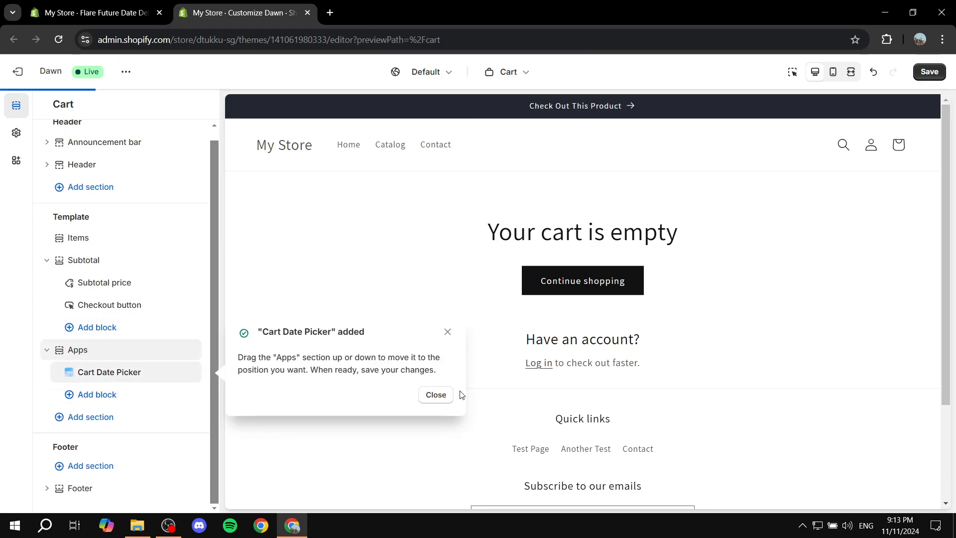
left_click(446, 399)
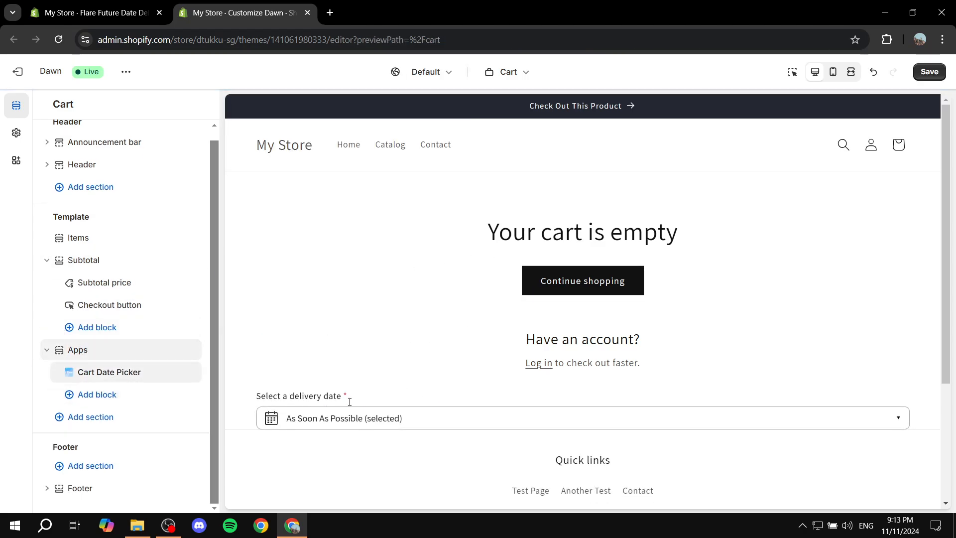
left_click(929, 71)
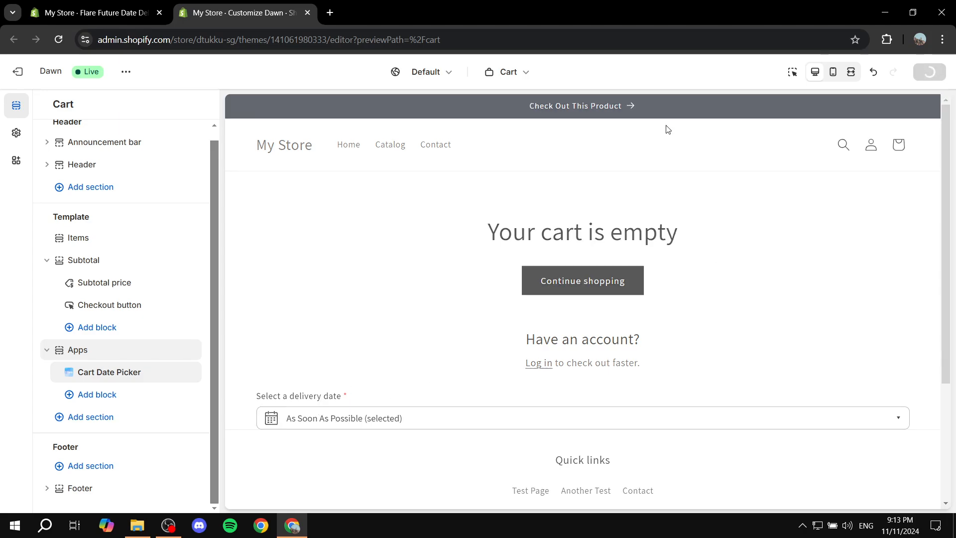
left_click(308, 13)
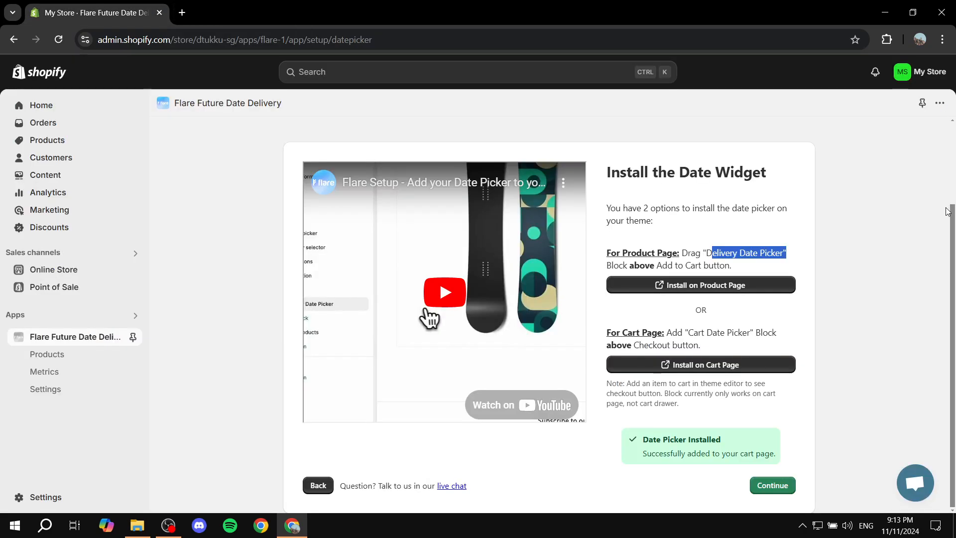
left_click(772, 485)
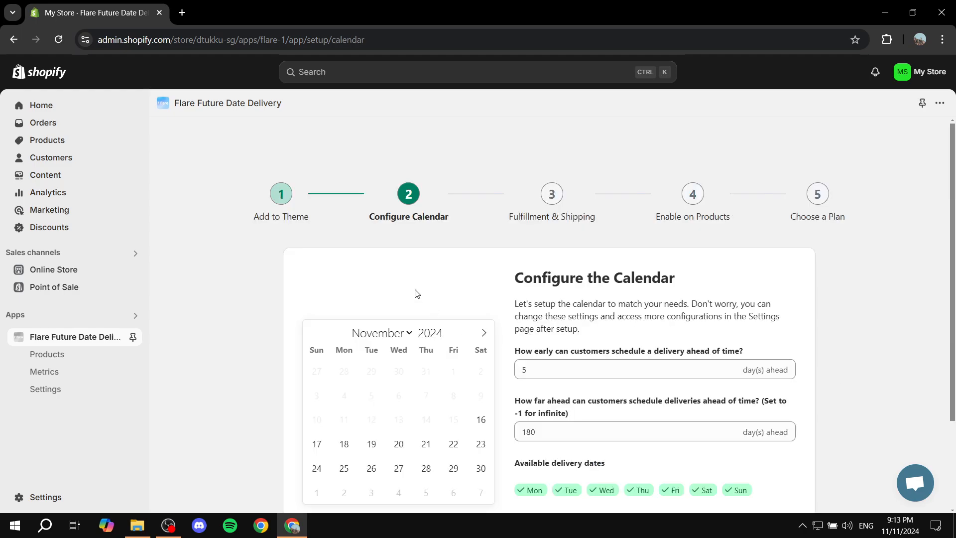
- Examine the calendar settings for how early and how far ahead customers can schedule a delivery
scroll(535, 249, "down", 3)
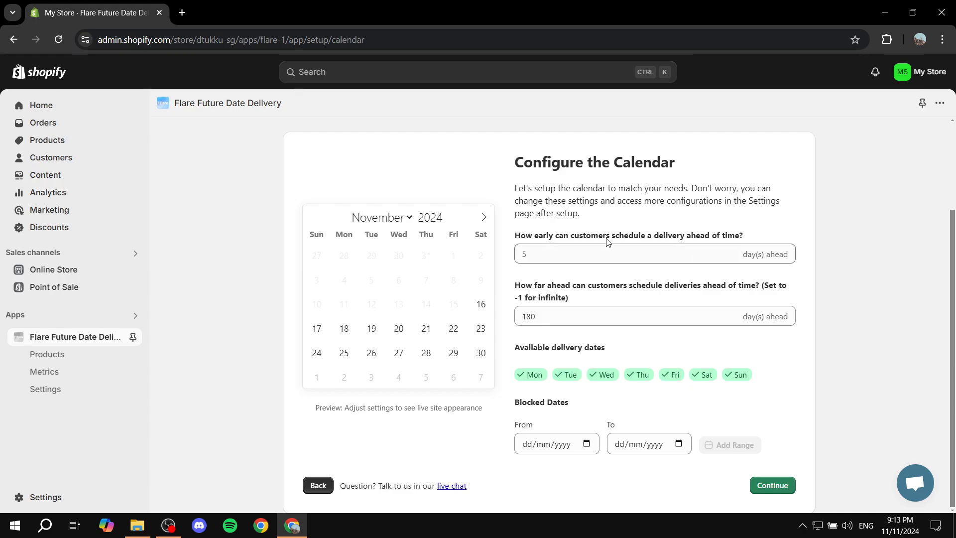
scroll(580, 249, "up", 3)
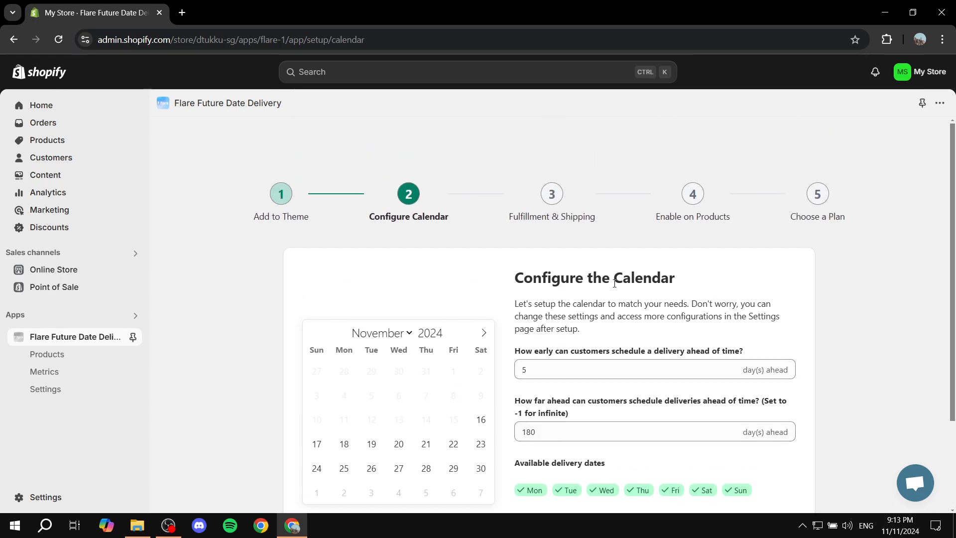
scroll(722, 239, "down", 3)
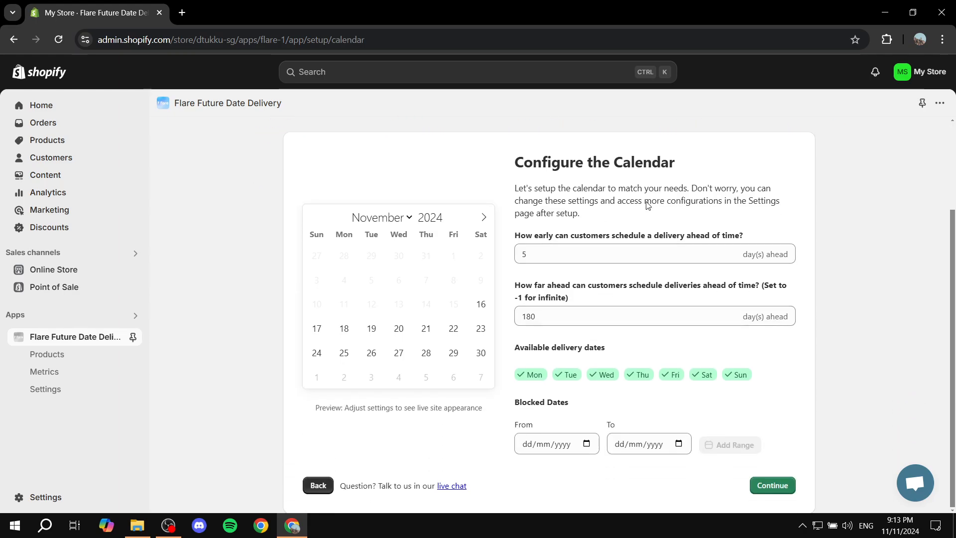
left_click_drag(746, 238, 543, 237)
left_click(875, 232)
left_click_drag(516, 289, 637, 288)
left_click(666, 285)
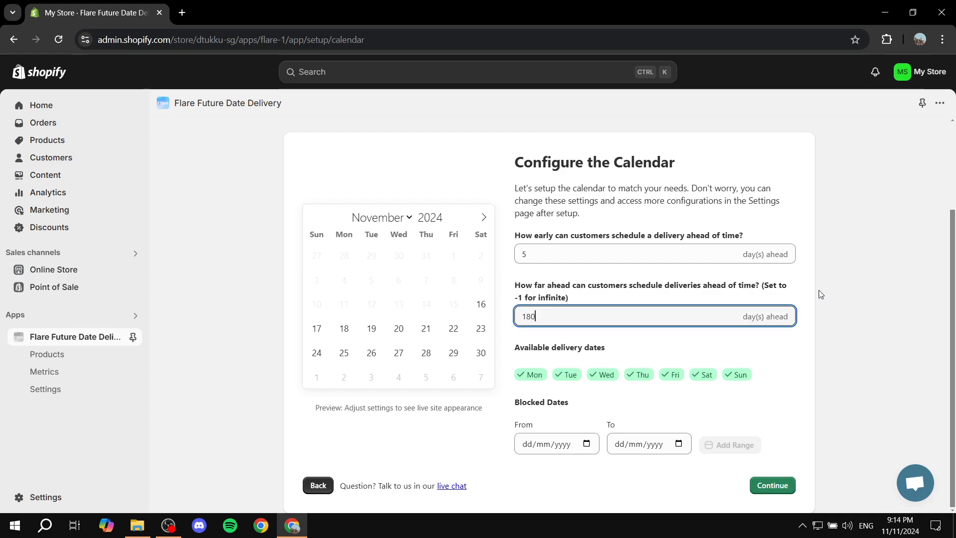
left_click(871, 265)
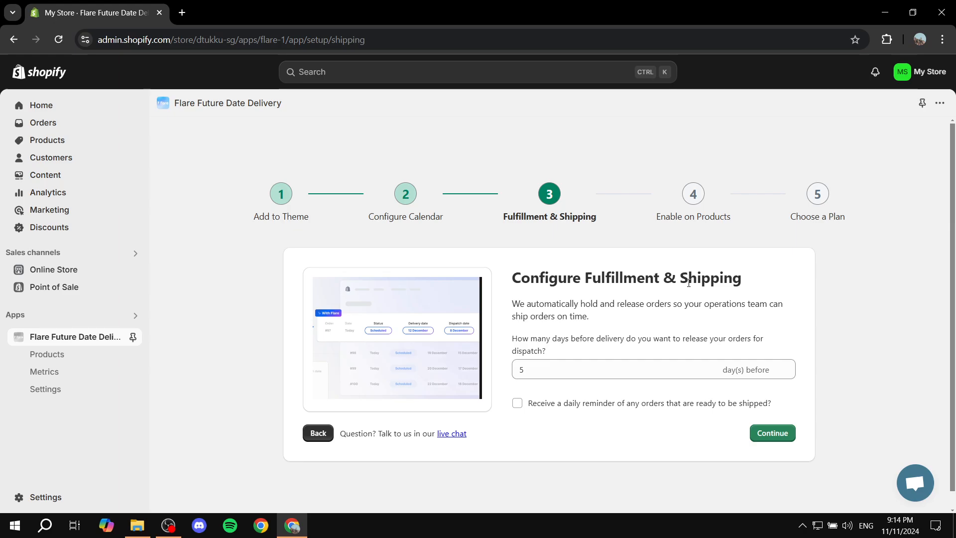
- Accept the default fulfillment and shipping settings and enable future delivery scheduling on the Red product
left_click(780, 429)
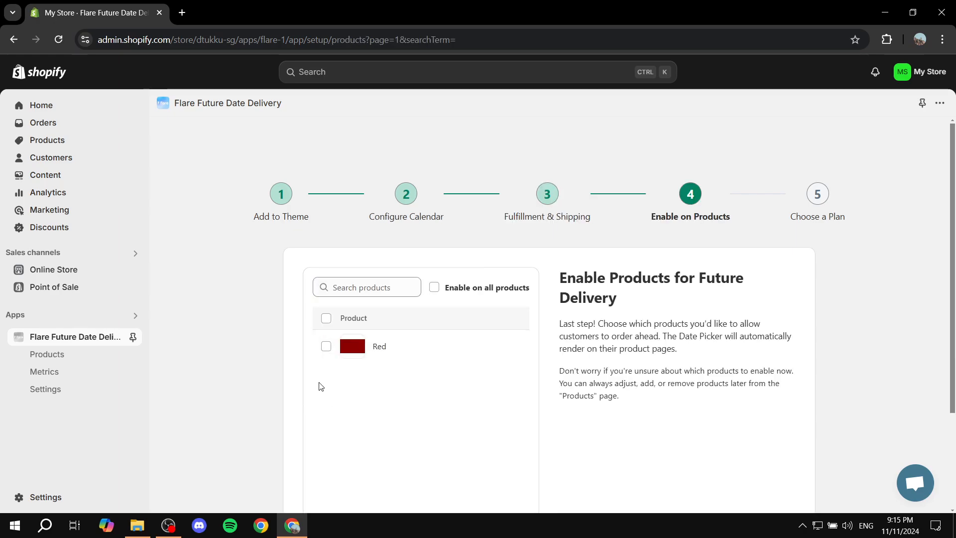
left_click(326, 347)
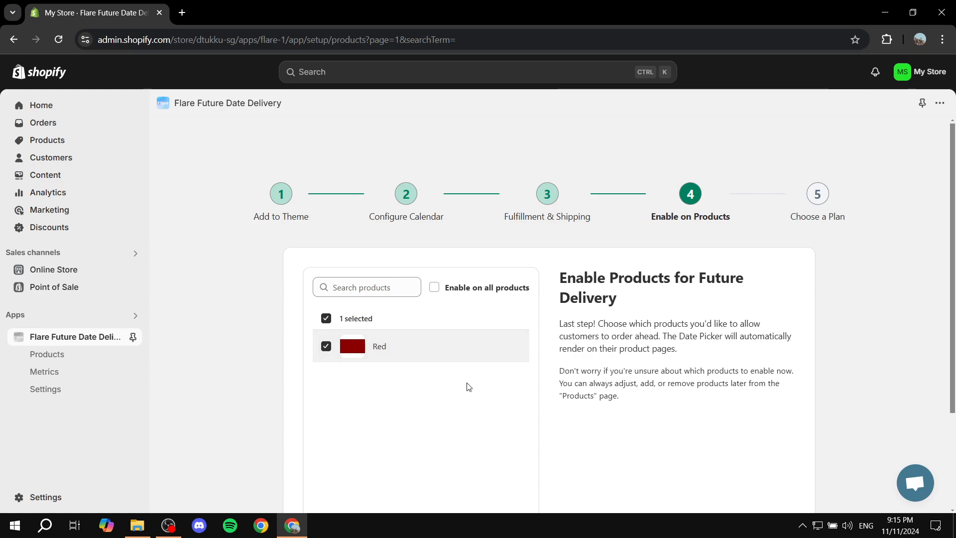
scroll(639, 390, "down", 3)
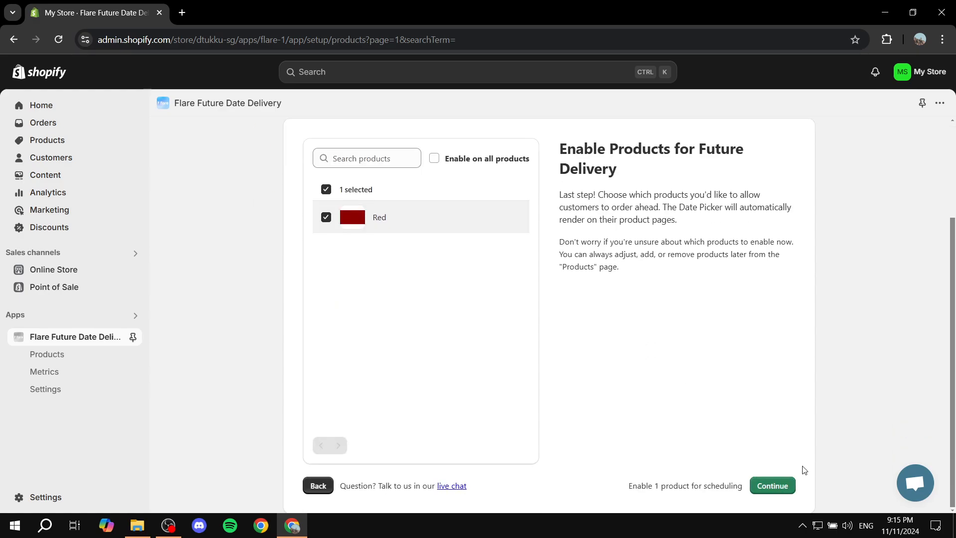
left_click(784, 485)
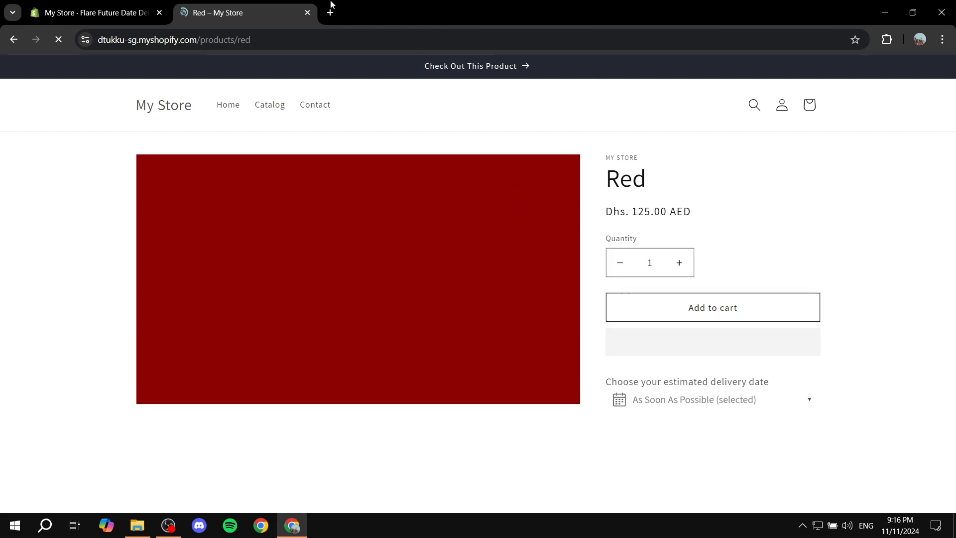
- Open the Red product from the storefront's featured products and choose 22 Nov 2024 as its estimated delivery date
left_click(149, 104)
scroll(211, 288, "down", 10)
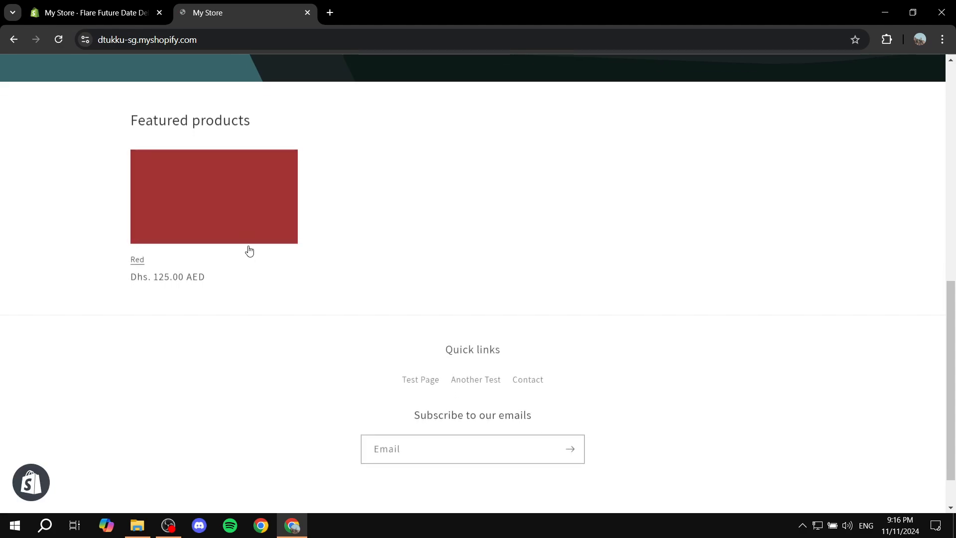
left_click(241, 205)
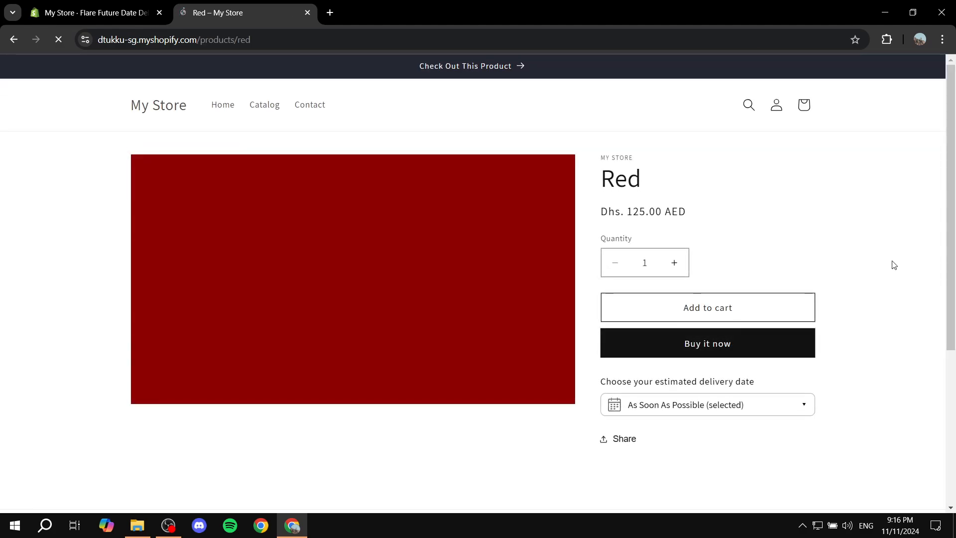
scroll(855, 307, "down", 1)
left_click(797, 350)
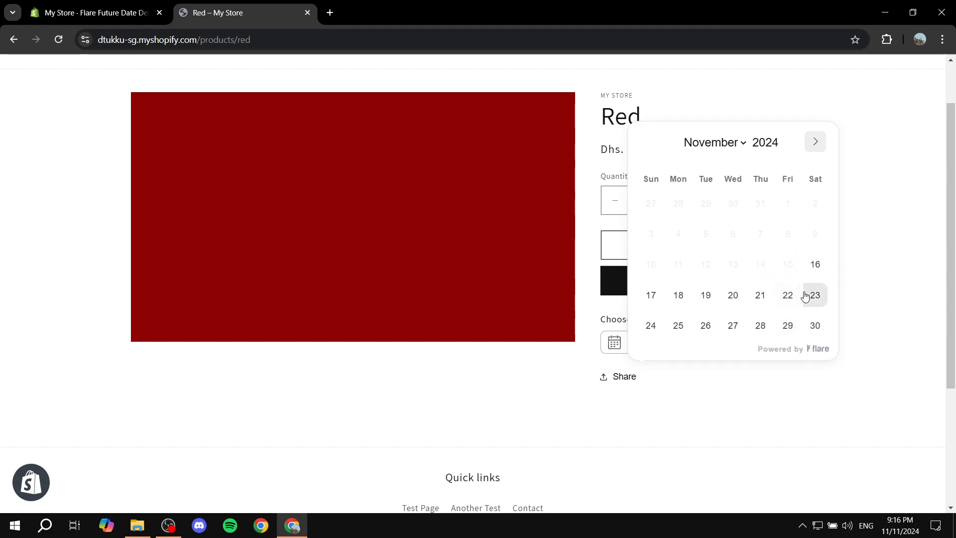
left_click(788, 295)
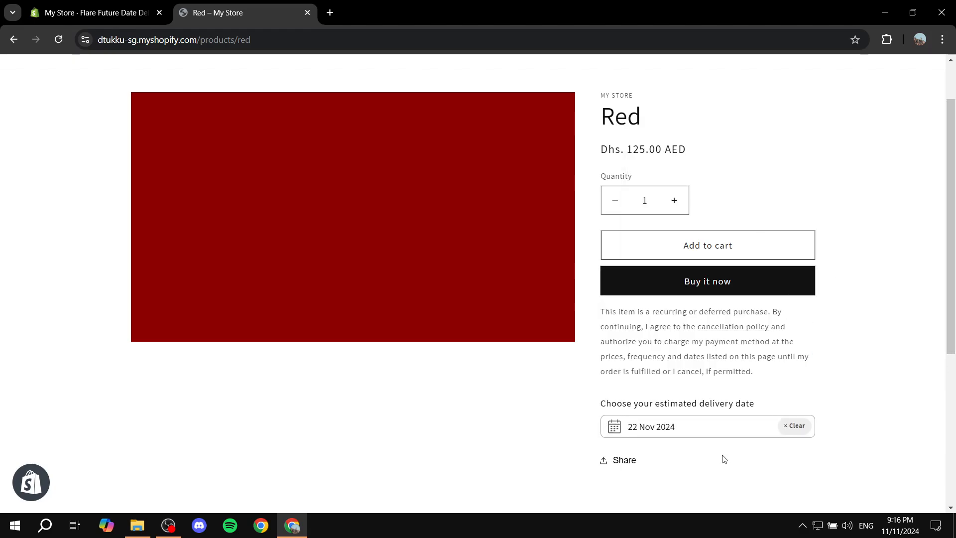